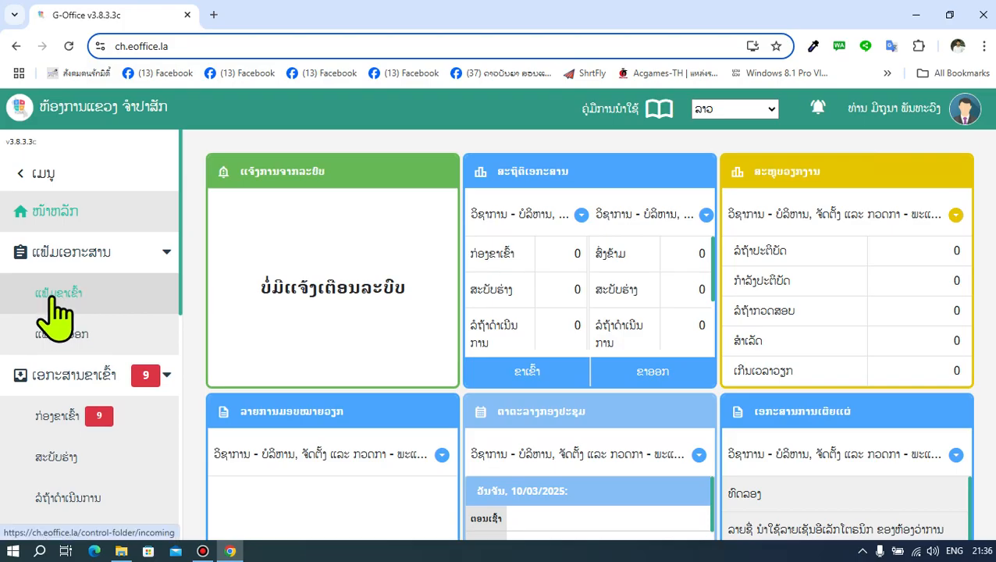
- Open document 681/ສລດ from the incoming documents inbox (ກ່ອງຂາເຂົ້າ)
{"action": "left_click", "coordinate": [83, 252]}
{"action": "left_click", "coordinate": [136, 290]}
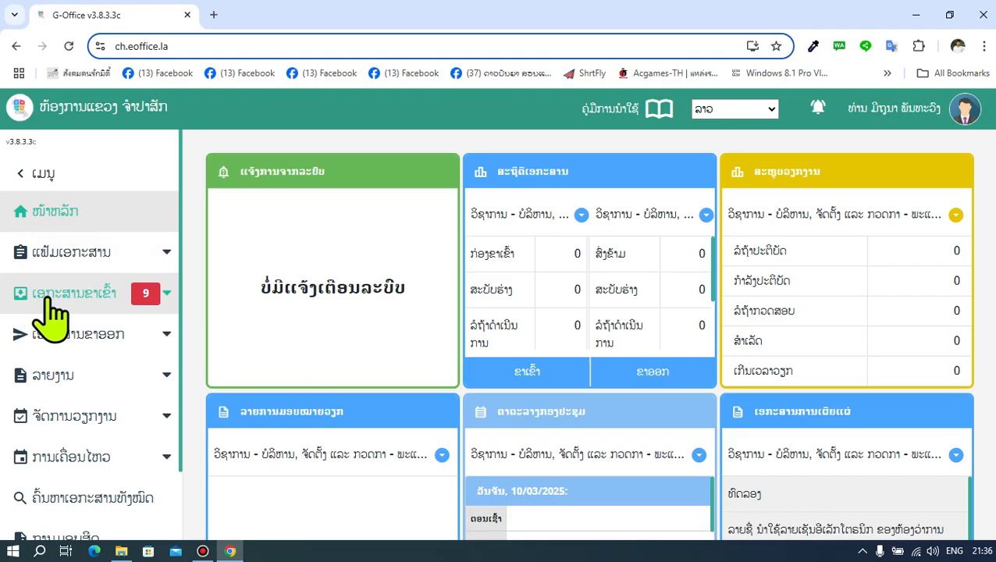
{"action": "left_click", "coordinate": [101, 301]}
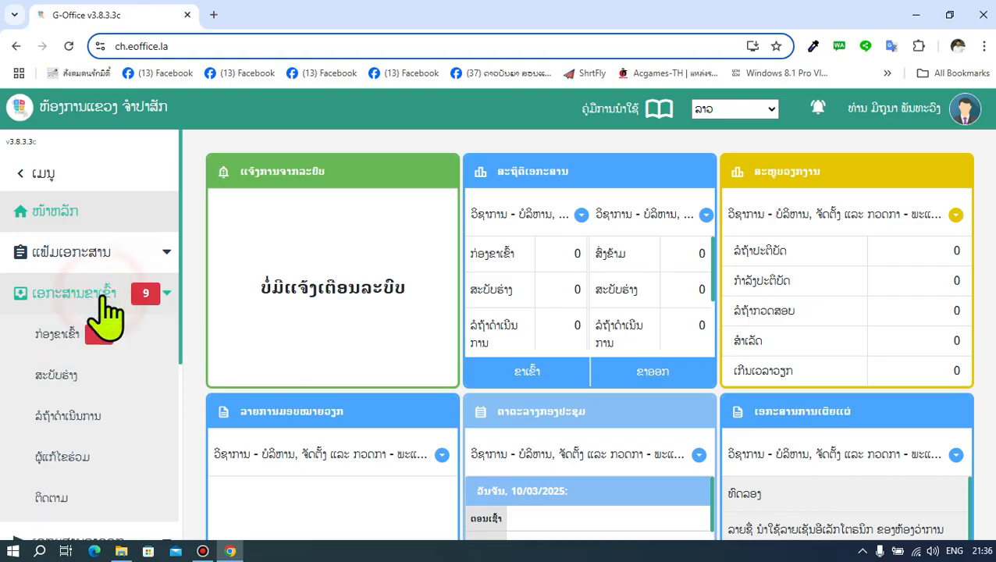
{"action": "left_click", "coordinate": [76, 345]}
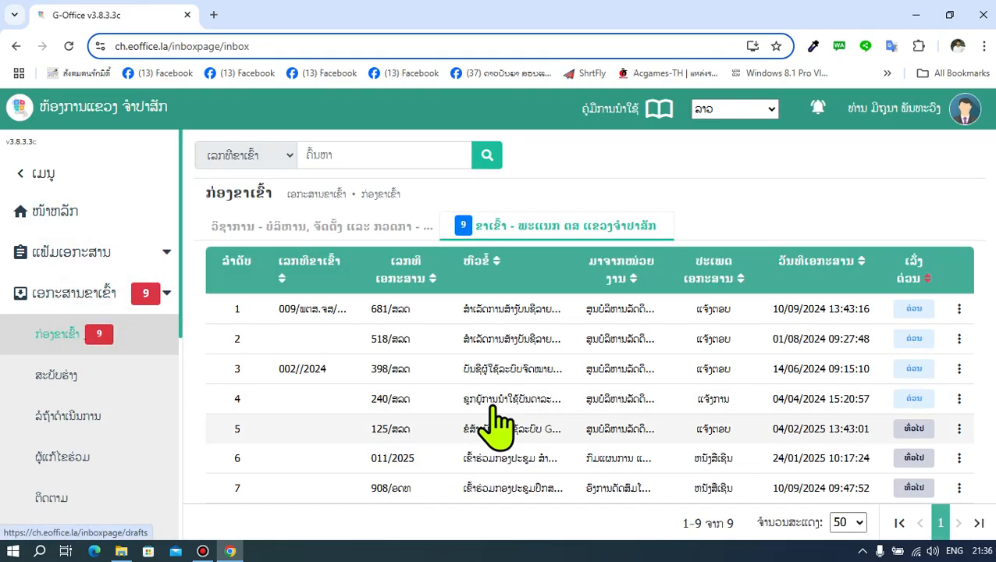
{"action": "scroll", "coordinate": [518, 441], "scroll_direction": "down", "scroll_amount": 1}
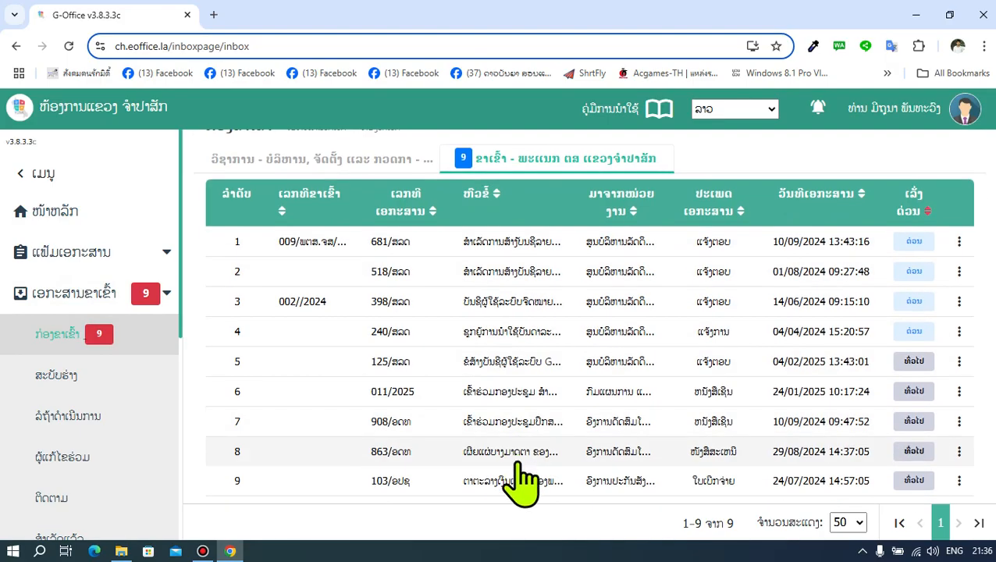
{"action": "scroll", "coordinate": [522, 481], "scroll_direction": "up", "scroll_amount": 1}
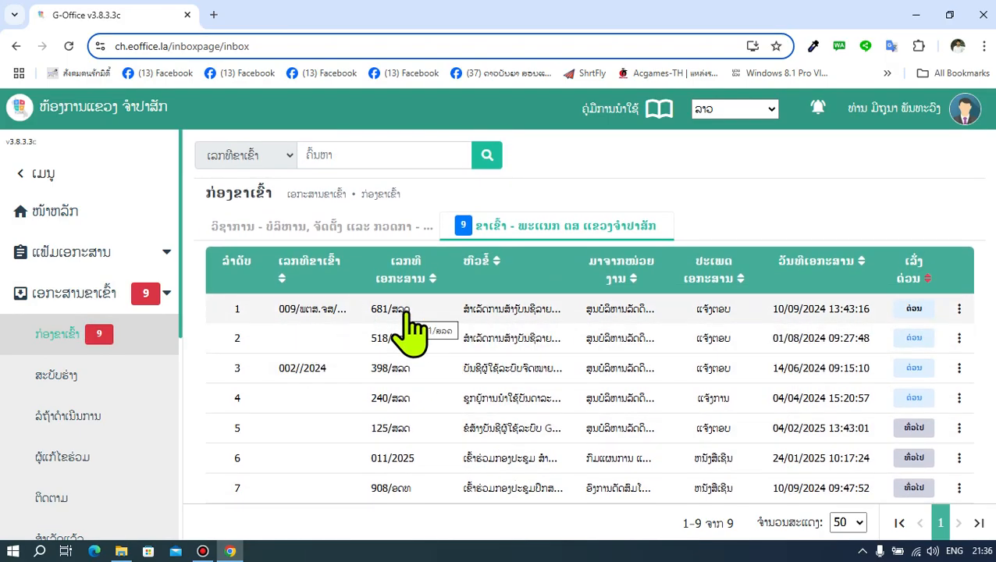
{"action": "left_click", "coordinate": [134, 256]}
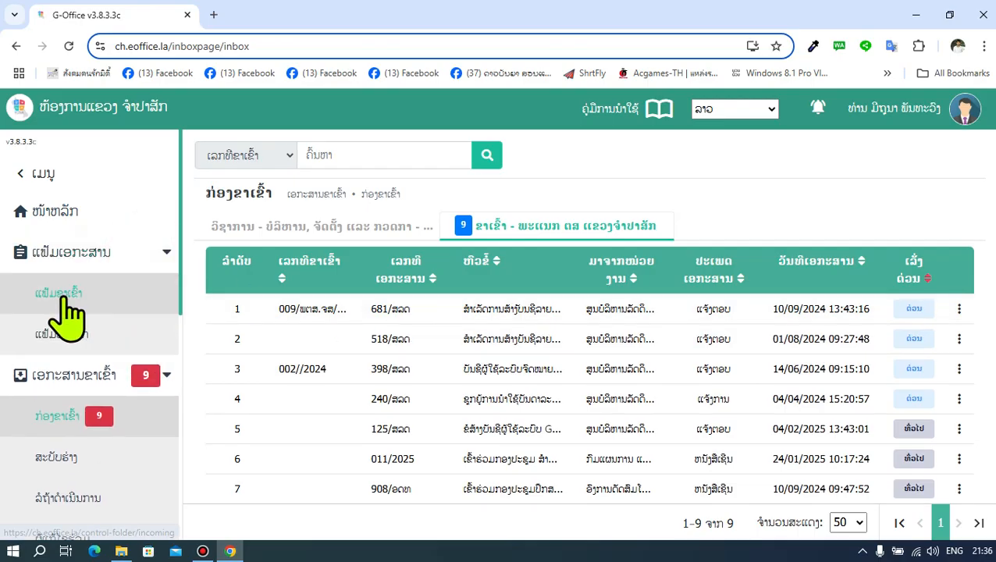
{"action": "left_click", "coordinate": [446, 310]}
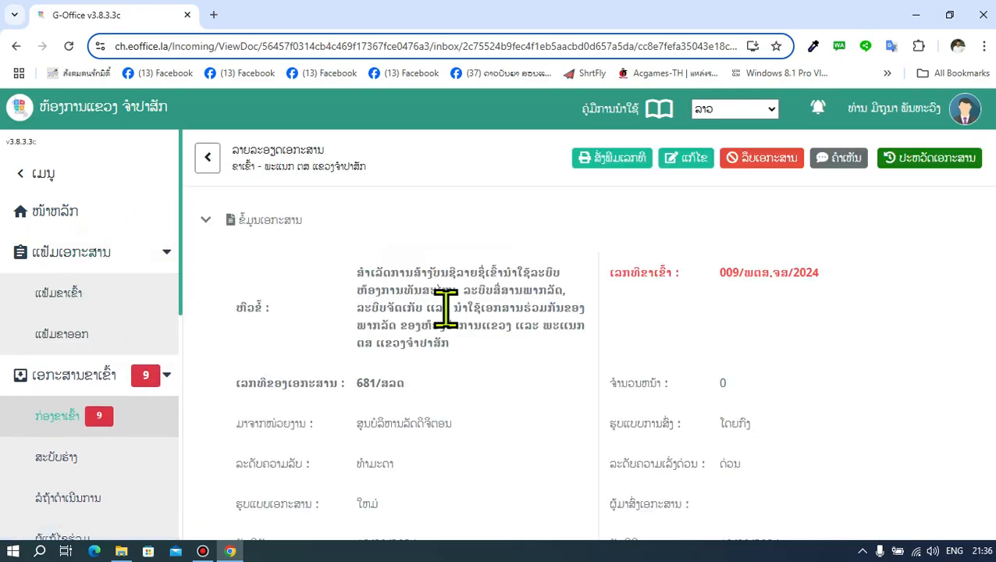
- Review the document's details, including its number, dates, storage folder and attached 681.pdf
{"action": "scroll", "coordinate": [446, 310], "scroll_direction": "down", "scroll_amount": 4}
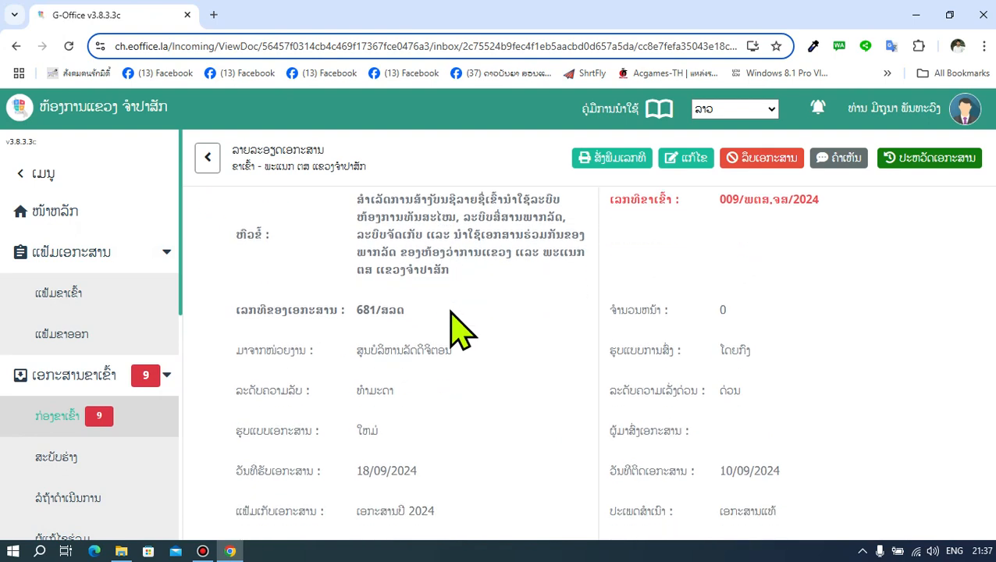
{"action": "left_click_drag", "start_coordinate": [402, 336], "coordinate": [356, 334]}
{"action": "scroll", "coordinate": [578, 335], "scroll_direction": "down", "scroll_amount": 3}
{"action": "left_click_drag", "start_coordinate": [523, 260], "coordinate": [464, 261]}
{"action": "scroll", "coordinate": [524, 336], "scroll_direction": "up", "scroll_amount": 4}
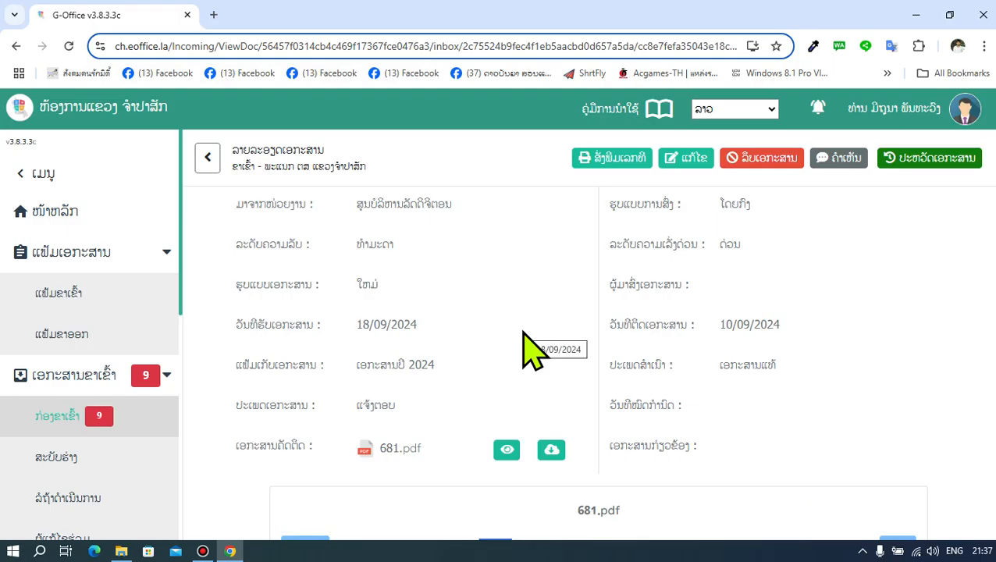
{"action": "scroll", "coordinate": [531, 351], "scroll_direction": "up", "scroll_amount": 3}
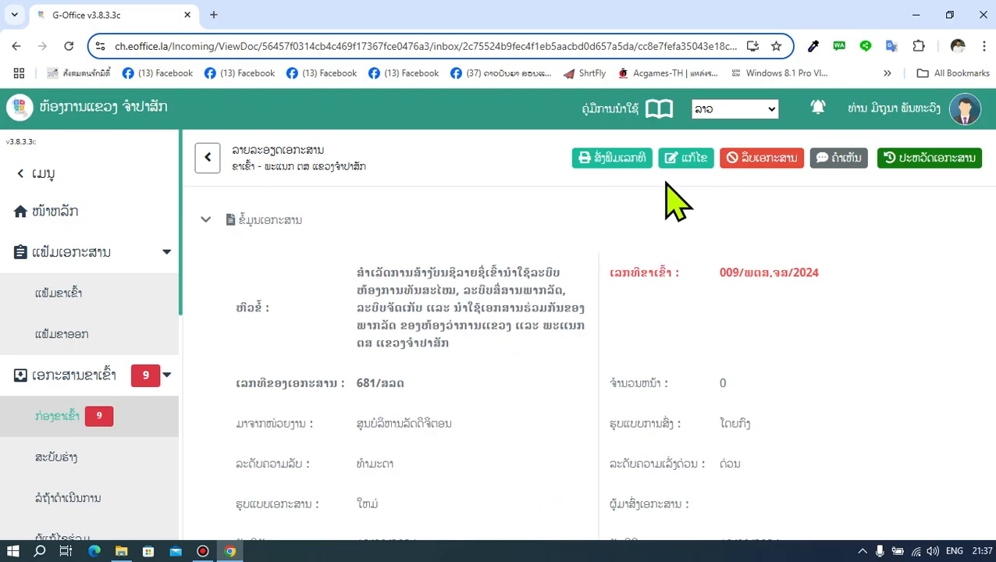
- Open the document for editing and set its due date (ວັນທີໝົດກຳນົດ) to 11 March 2025
{"action": "left_click", "coordinate": [684, 160]}
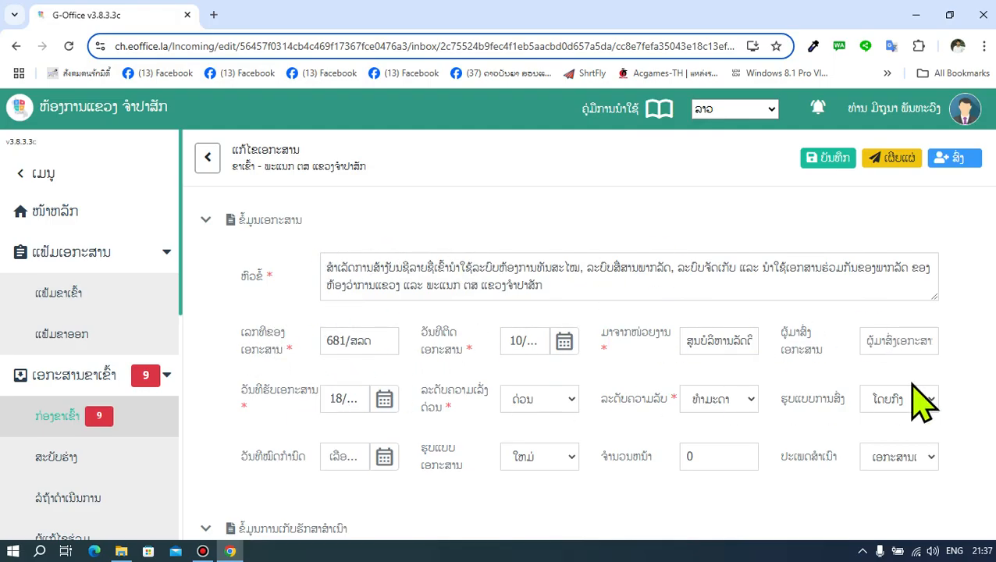
{"action": "scroll", "coordinate": [722, 351], "scroll_direction": "down", "scroll_amount": 2}
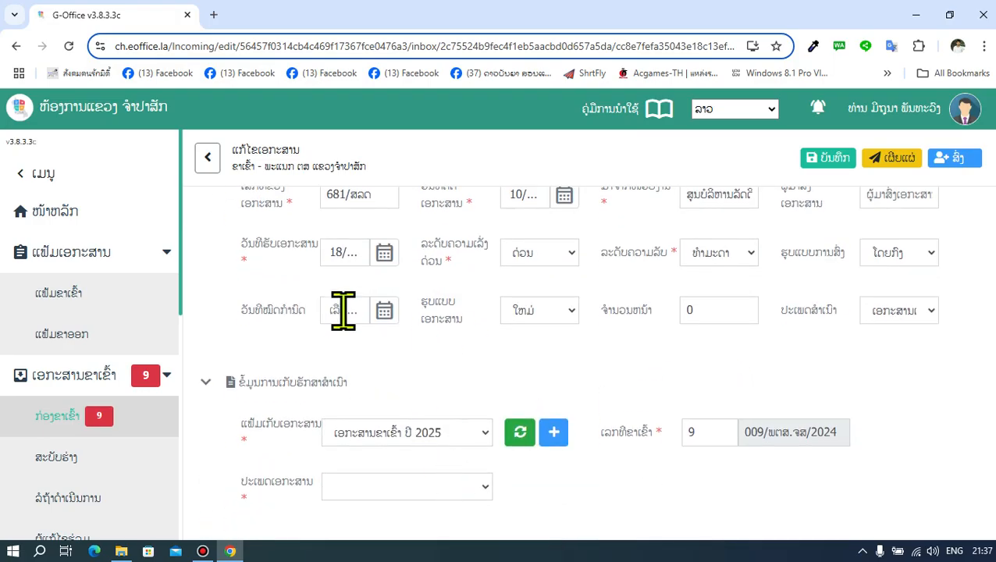
{"action": "left_click", "coordinate": [344, 311]}
{"action": "left_click", "coordinate": [372, 206]}
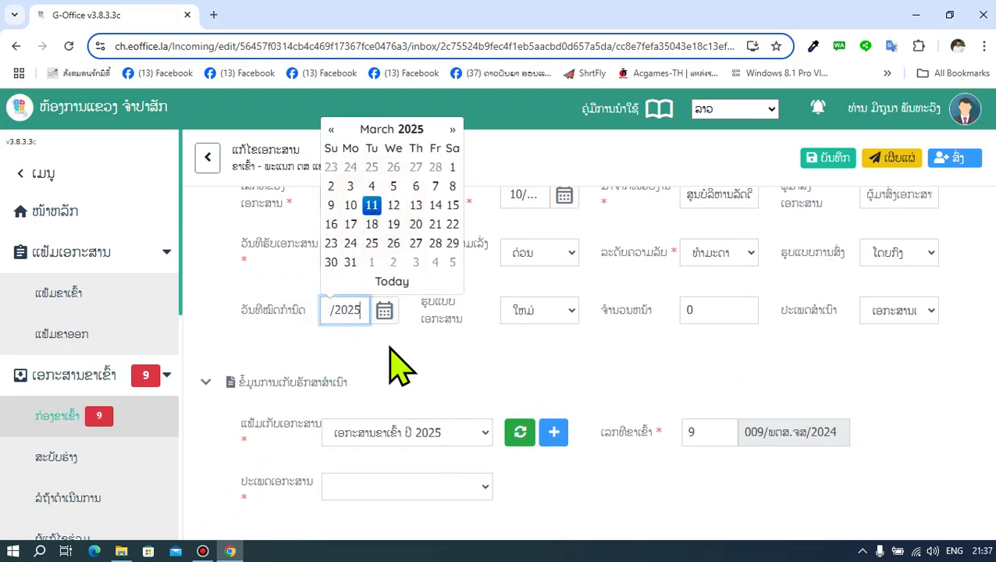
{"action": "left_click", "coordinate": [333, 353]}
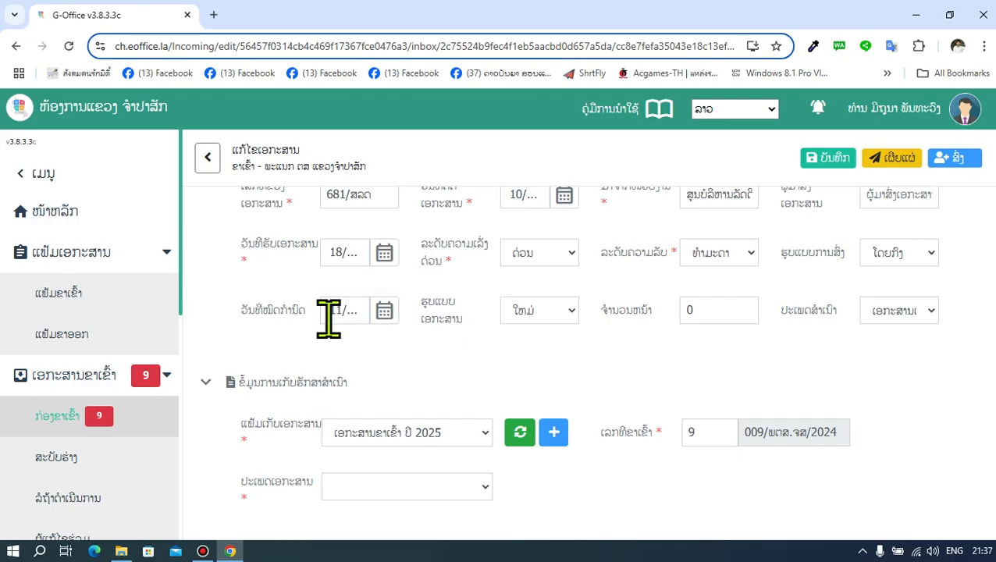
- Choose ໃຫມ່ as the document format and set the number of pages to 1
{"action": "left_click", "coordinate": [567, 320]}
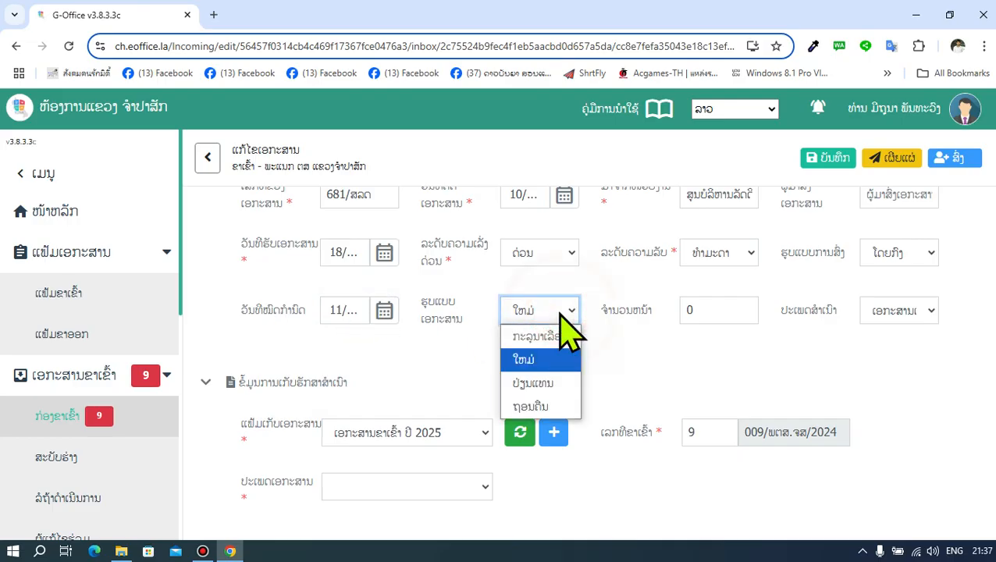
{"action": "left_click", "coordinate": [555, 359]}
{"action": "double_click", "coordinate": [711, 312]}
{"action": "type", "text": "1"}
{"action": "left_click", "coordinate": [592, 340]}
{"action": "left_click", "coordinate": [567, 313]}
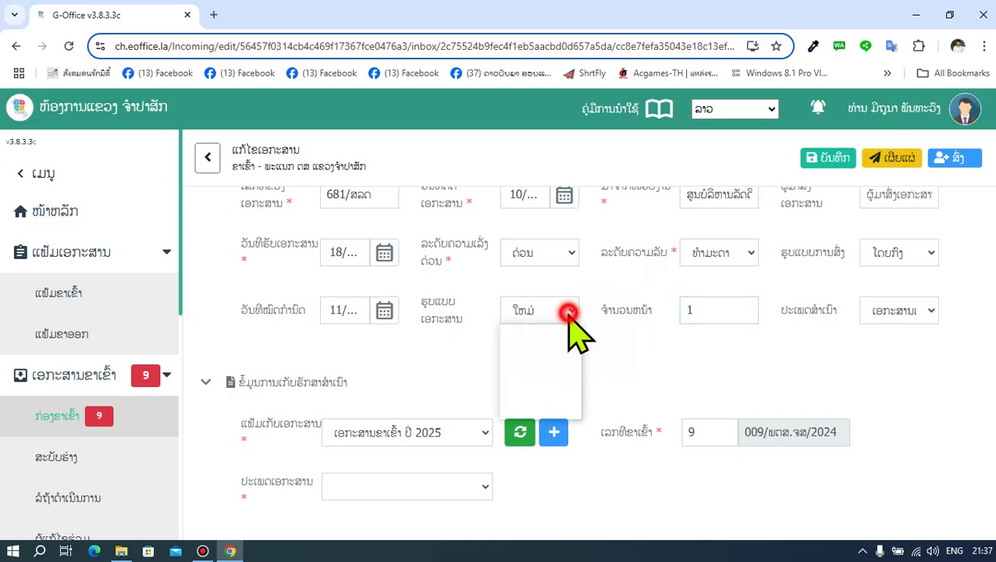
{"action": "left_click", "coordinate": [618, 340]}
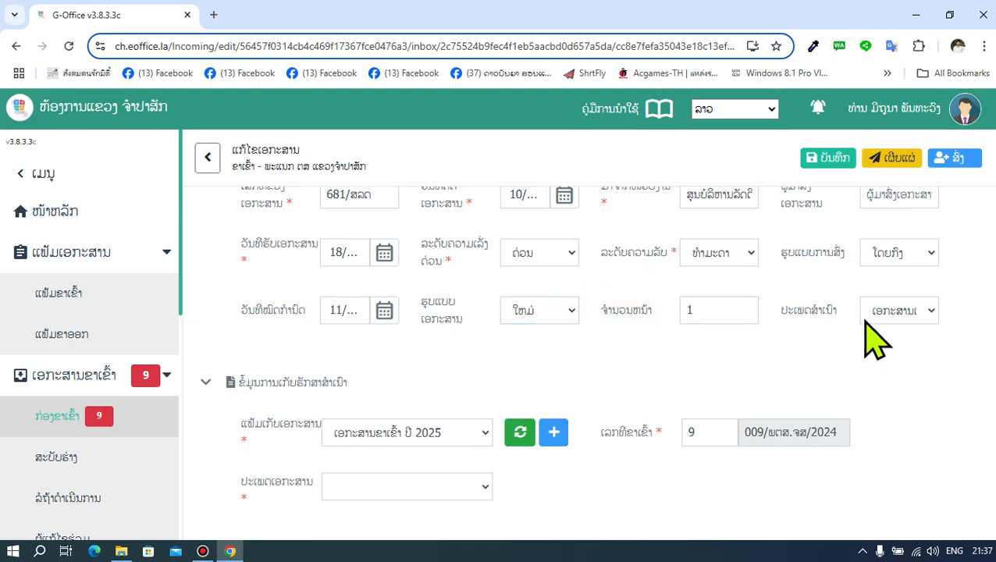
- Choose ເອກະສານແທ້ as the document's copy type (ປະເພດສຳເນົາ)
{"action": "left_click", "coordinate": [907, 311]}
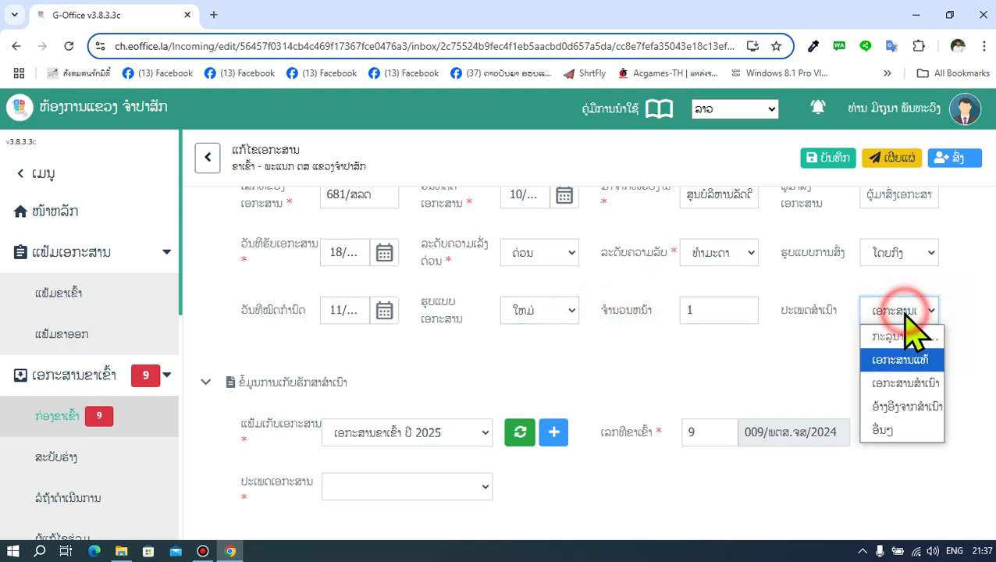
{"action": "left_click", "coordinate": [898, 359]}
{"action": "left_click", "coordinate": [756, 356]}
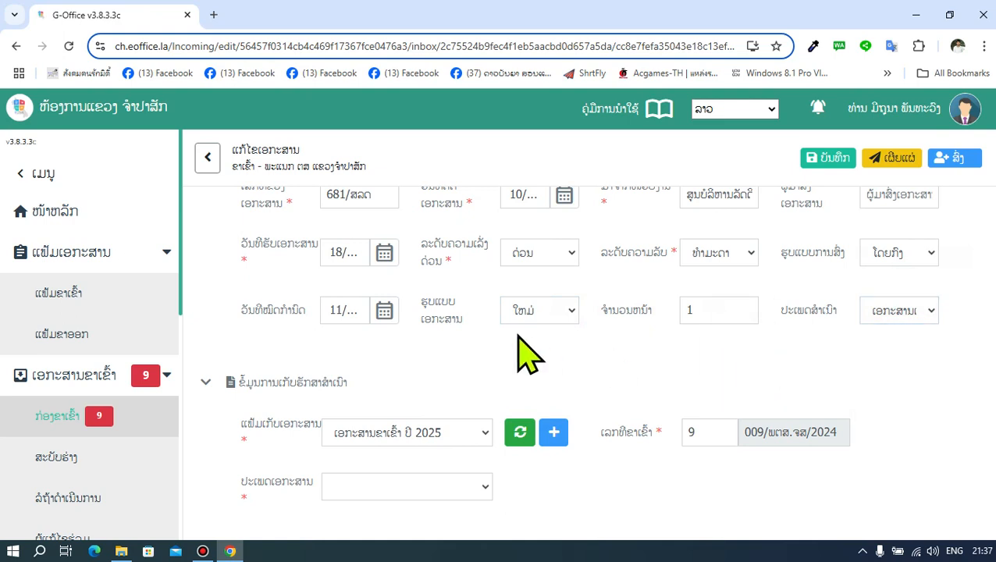
- Assign the document to the storage folder ເອກະສານຂາເຂົ້າ ປີ 2025 and set its incoming number to 257
{"action": "scroll", "coordinate": [534, 356], "scroll_direction": "down", "scroll_amount": 1}
{"action": "left_click", "coordinate": [380, 360]}
{"action": "left_click", "coordinate": [425, 407]}
{"action": "left_click", "coordinate": [423, 360]}
{"action": "left_click", "coordinate": [434, 382]}
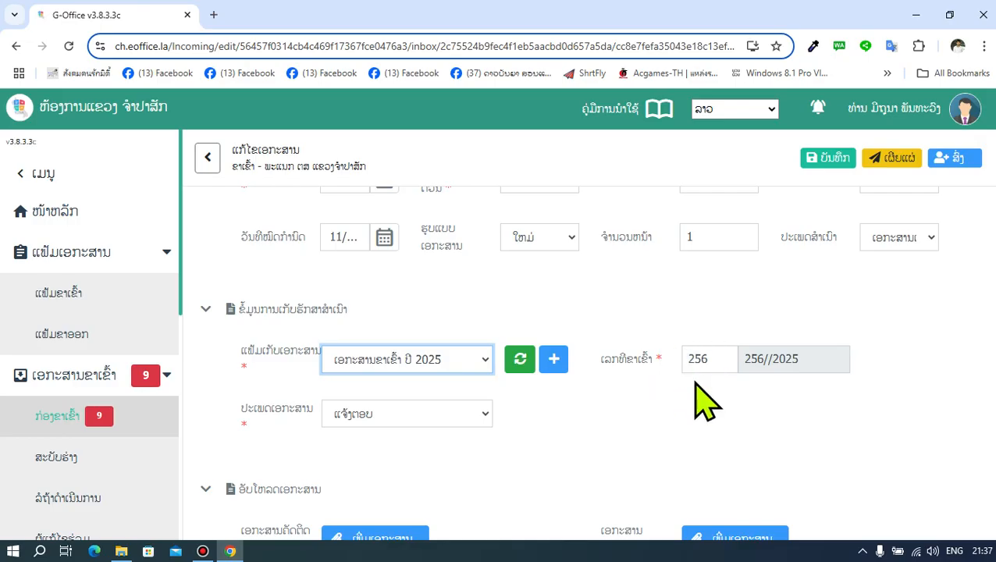
{"action": "left_click", "coordinate": [725, 354]}
{"action": "left_click", "coordinate": [703, 401]}
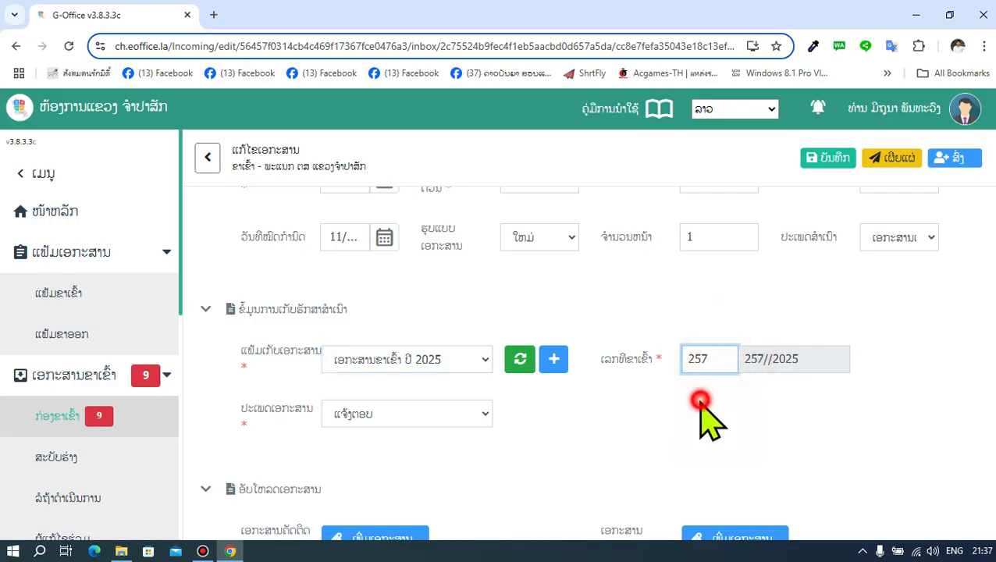
- Choose ແຈ້ງຕອບ as the document type (ປະເພດເອກະສານ)
{"action": "left_click", "coordinate": [400, 412]}
{"action": "left_click", "coordinate": [376, 317]}
{"action": "left_click", "coordinate": [574, 423]}
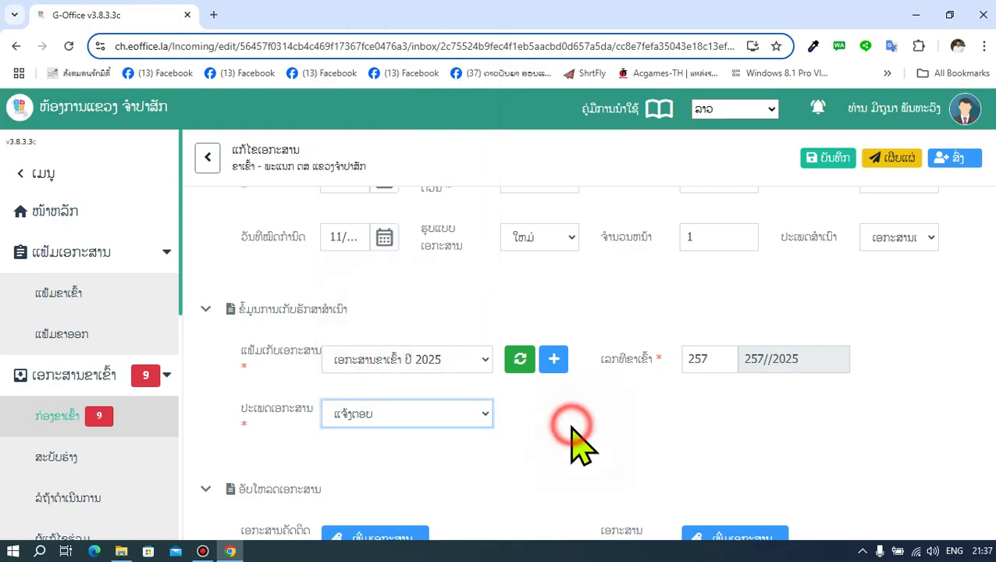
- Start sending the document and select the deputy head (ຮອງຫົວໜ້າ) as its main editor (ຜູ້ແກ້ໄຂຫລັກ)
{"action": "scroll", "coordinate": [562, 425], "scroll_direction": "down", "scroll_amount": 1}
{"action": "scroll", "coordinate": [563, 427], "scroll_direction": "down", "scroll_amount": 2}
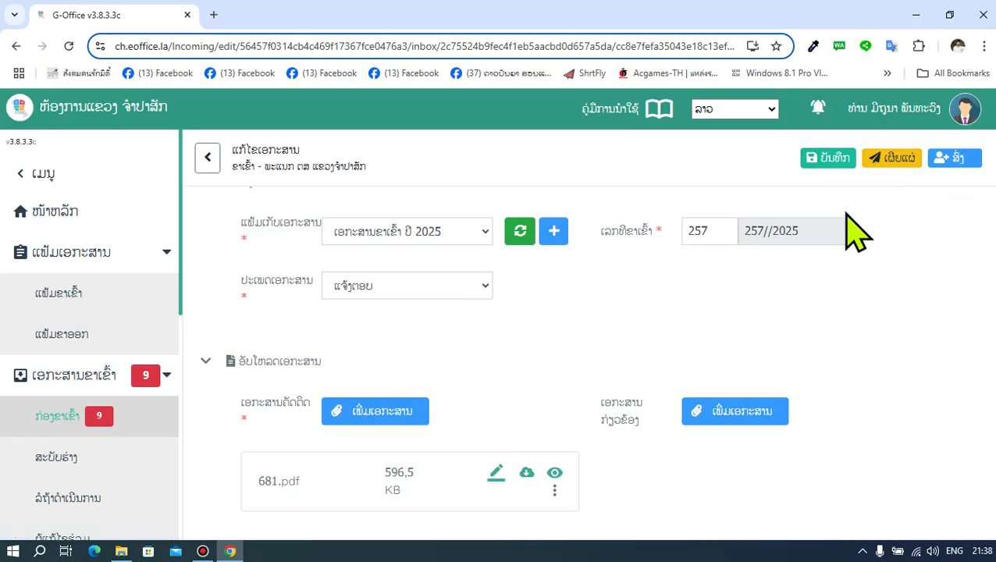
{"action": "left_click", "coordinate": [960, 160]}
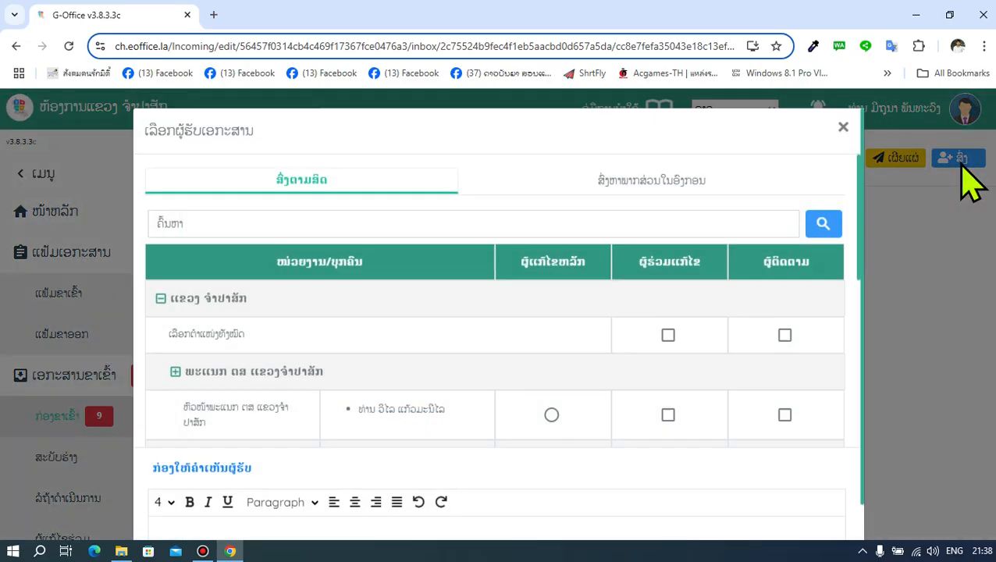
{"action": "scroll", "coordinate": [593, 257], "scroll_direction": "down", "scroll_amount": 2}
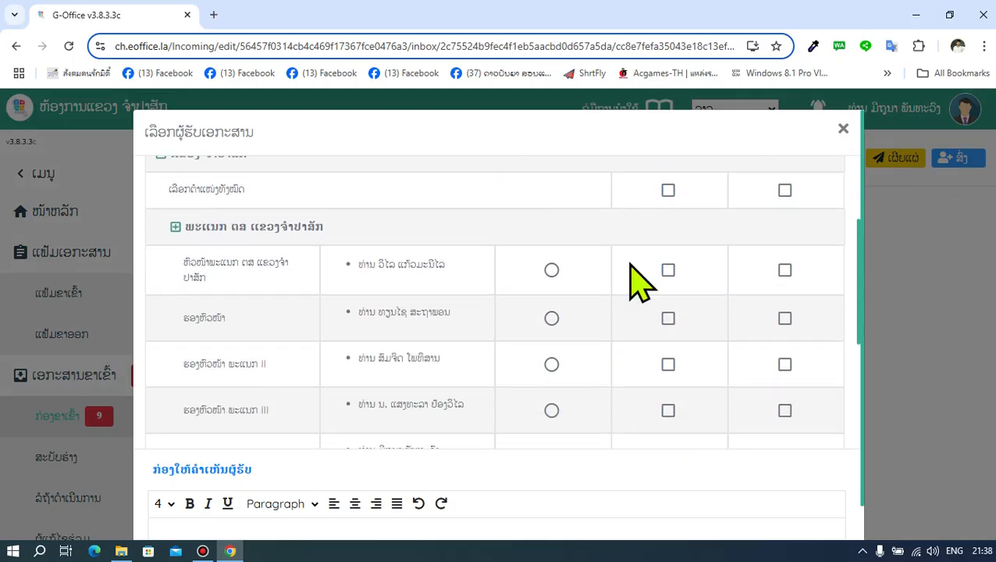
{"action": "scroll", "coordinate": [281, 265], "scroll_direction": "up", "scroll_amount": 2}
{"action": "scroll", "coordinate": [343, 305], "scroll_direction": "down", "scroll_amount": 2}
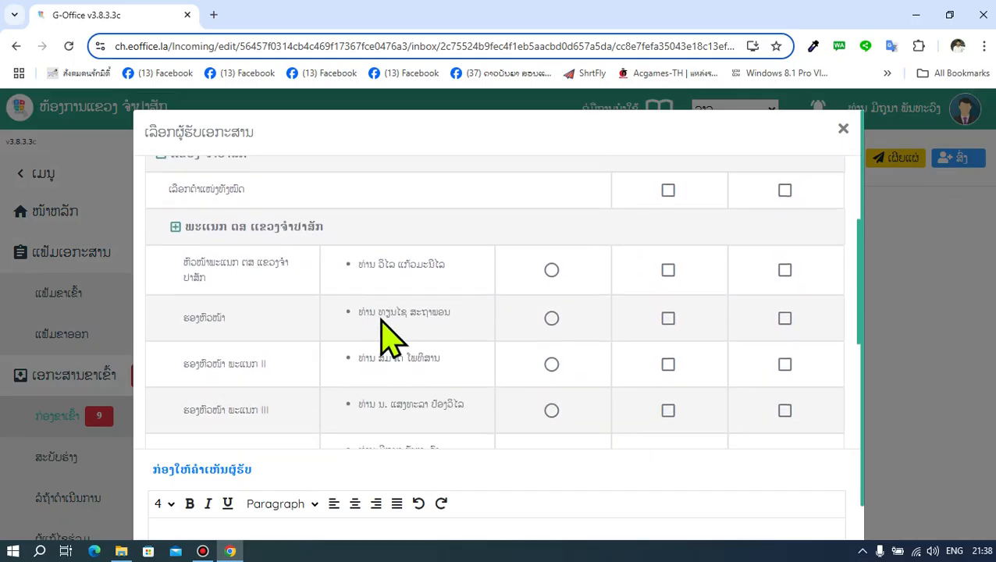
{"action": "left_click", "coordinate": [552, 319]}
- Examine the recipient list's main editor, co-editor and follower columns, the department groups and the comment box
{"action": "scroll", "coordinate": [427, 211], "scroll_direction": "up", "scroll_amount": 1}
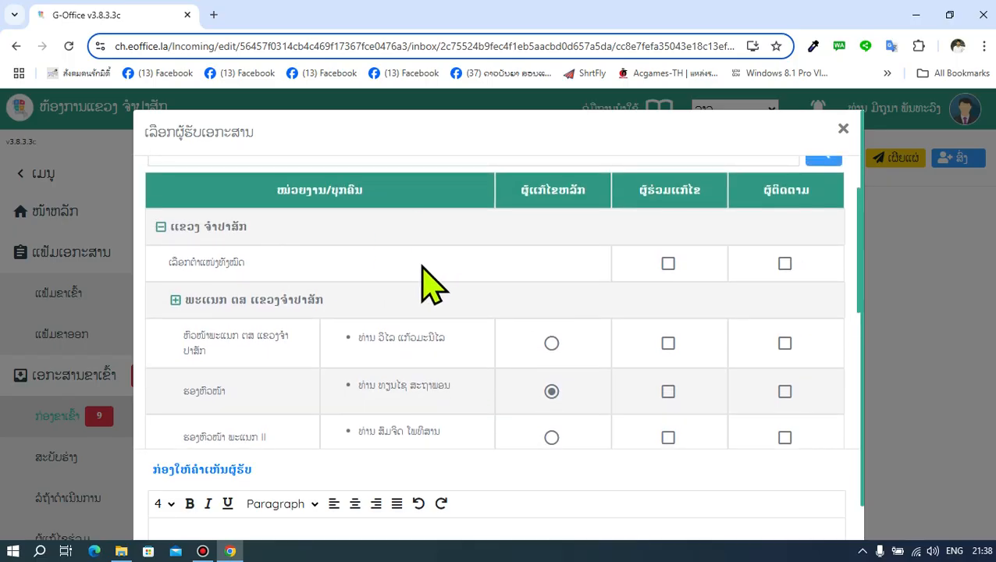
{"action": "scroll", "coordinate": [540, 251], "scroll_direction": "down", "scroll_amount": 1}
{"action": "scroll", "coordinate": [555, 265], "scroll_direction": "up", "scroll_amount": 2}
{"action": "scroll", "coordinate": [556, 267], "scroll_direction": "down", "scroll_amount": 5}
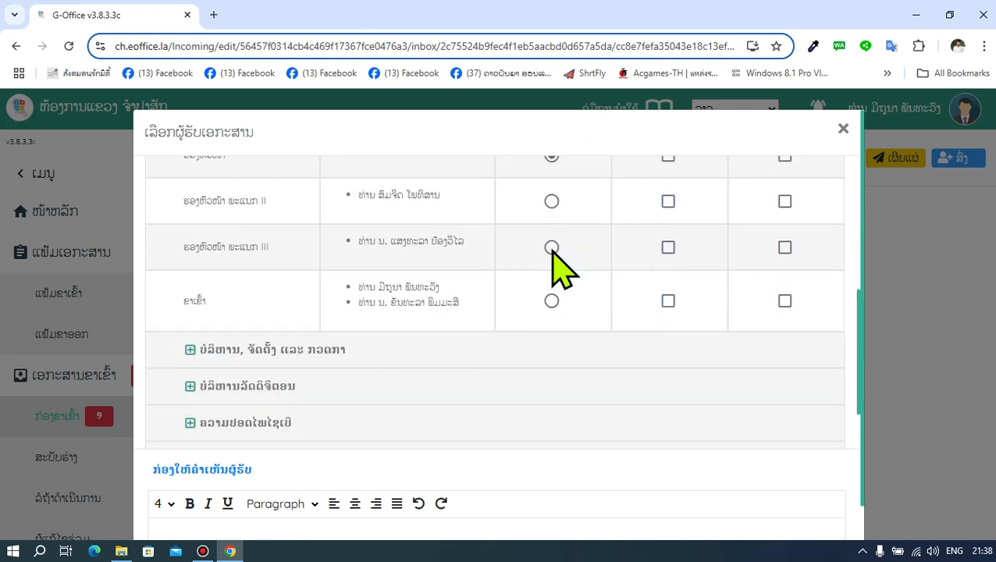
{"action": "scroll", "coordinate": [556, 267], "scroll_direction": "up", "scroll_amount": 3}
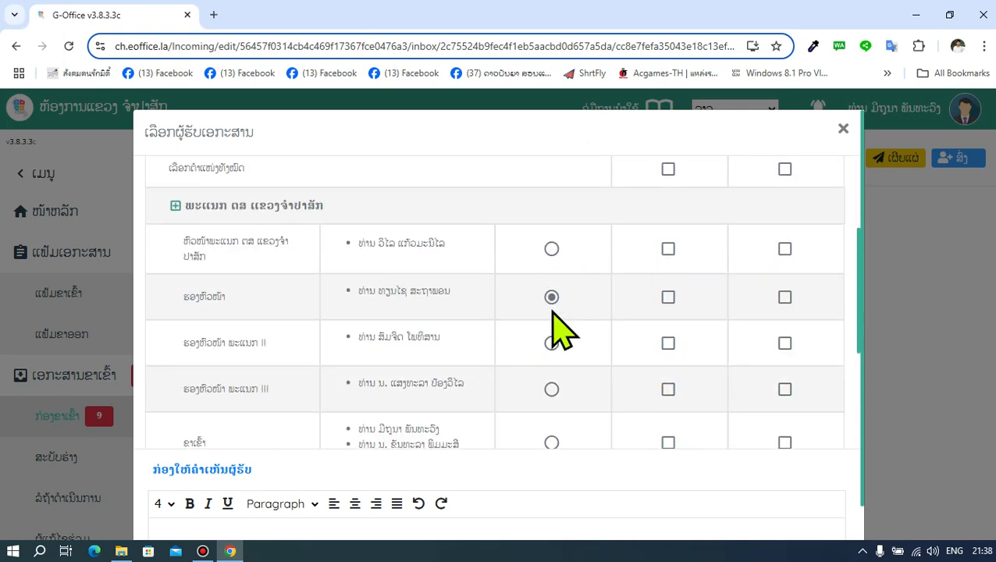
{"action": "scroll", "coordinate": [596, 317], "scroll_direction": "down", "scroll_amount": 5}
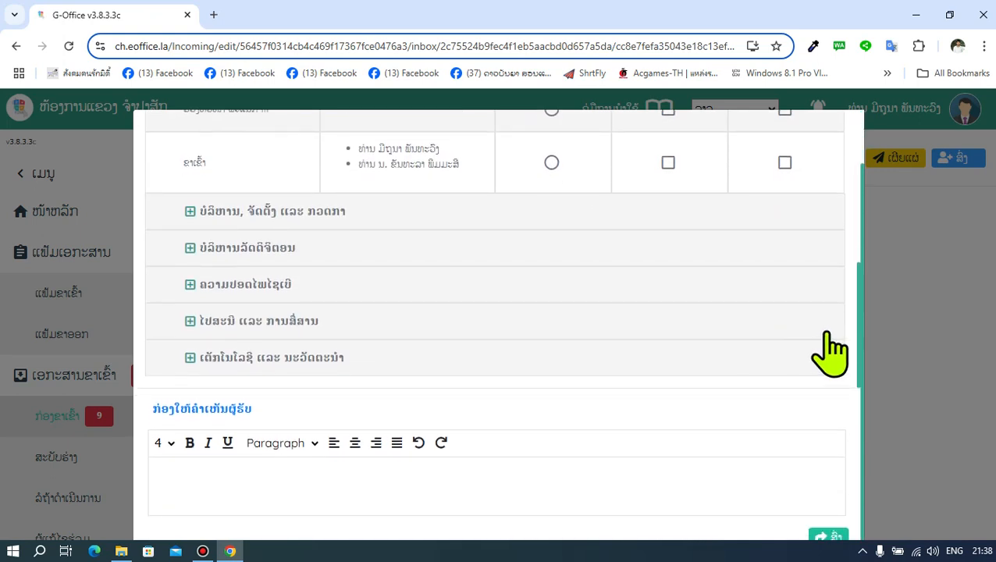
{"action": "scroll", "coordinate": [829, 351], "scroll_direction": "down", "scroll_amount": 1}
{"action": "left_click_drag", "start_coordinate": [862, 311], "coordinate": [858, 228]}
{"action": "left_click_drag", "start_coordinate": [859, 320], "coordinate": [860, 193]}
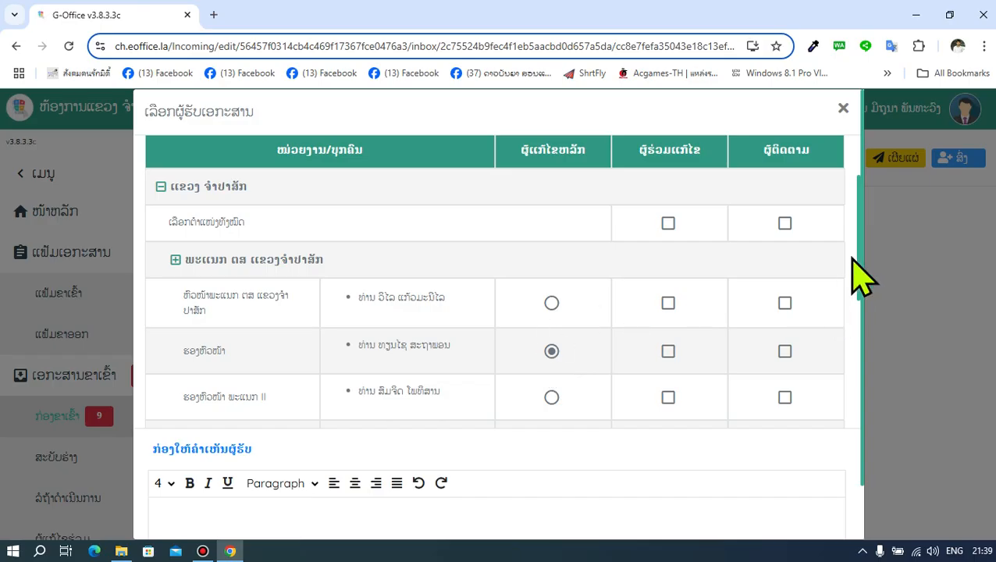
{"action": "mouse_move", "coordinate": [857, 235]}
{"action": "left_mouse_down"}
{"action": "mouse_move", "coordinate": [862, 262]}
{"action": "mouse_move", "coordinate": [860, 245]}
{"action": "left_mouse_up"}
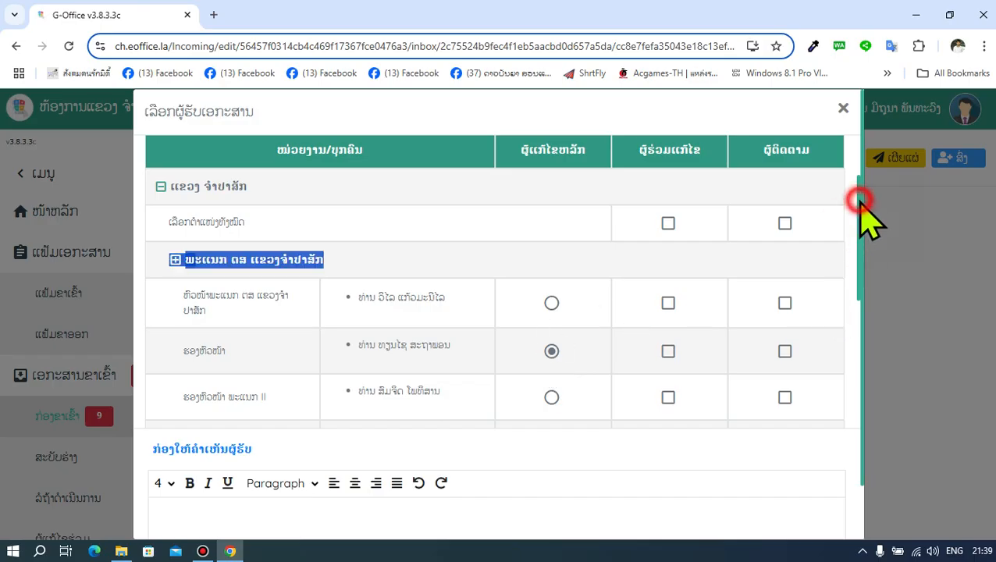
{"action": "left_click_drag", "start_coordinate": [860, 201], "coordinate": [861, 214]}
- Send the document to the selected recipient and open the list of incoming document folders (ແຟ້ມຂາເຂົ້າ)
{"action": "left_click_drag", "start_coordinate": [860, 283], "coordinate": [861, 321]}
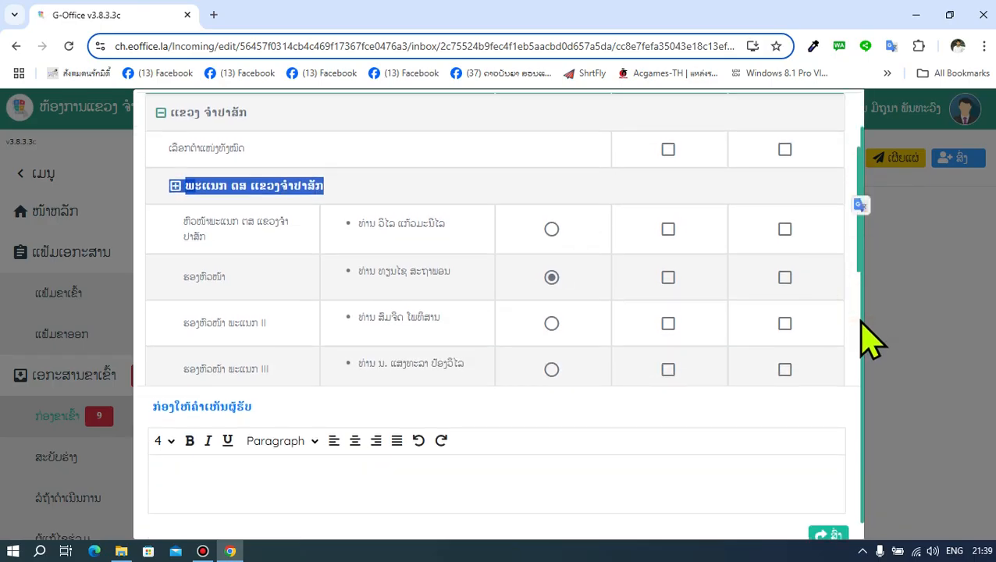
{"action": "left_click_drag", "start_coordinate": [858, 266], "coordinate": [869, 382]}
{"action": "left_click", "coordinate": [828, 535]}
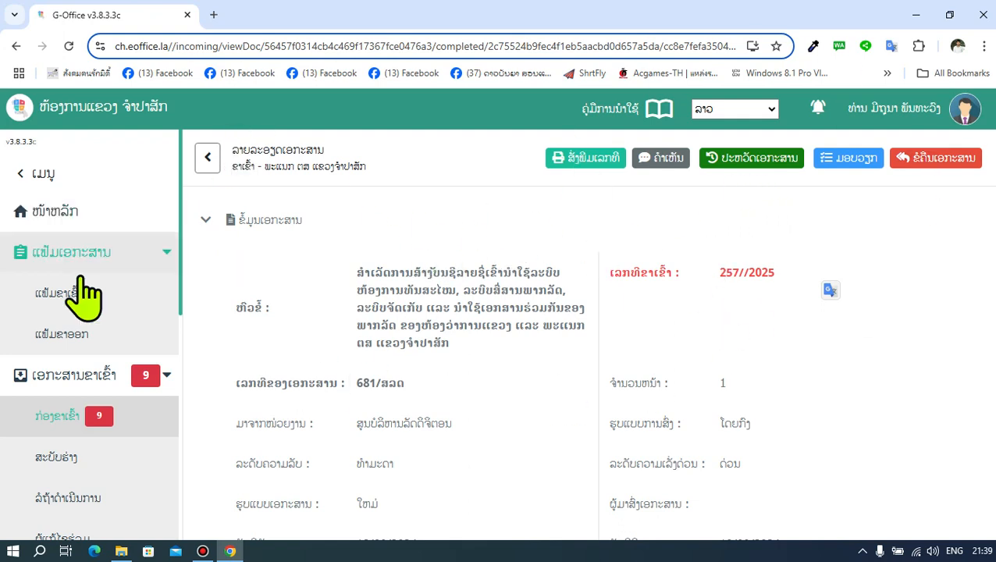
{"action": "left_click", "coordinate": [95, 306]}
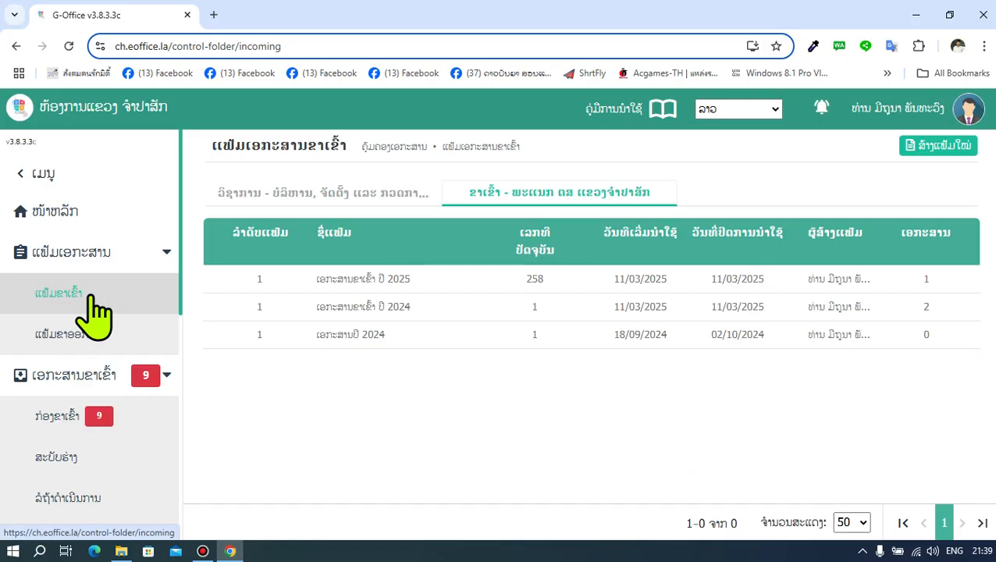
- Open the incoming folder ເອກະສານຂາເຂົ້າ ປີ 2025 with its detailed search filters and check the filed document's entry
{"action": "left_click", "coordinate": [438, 282]}
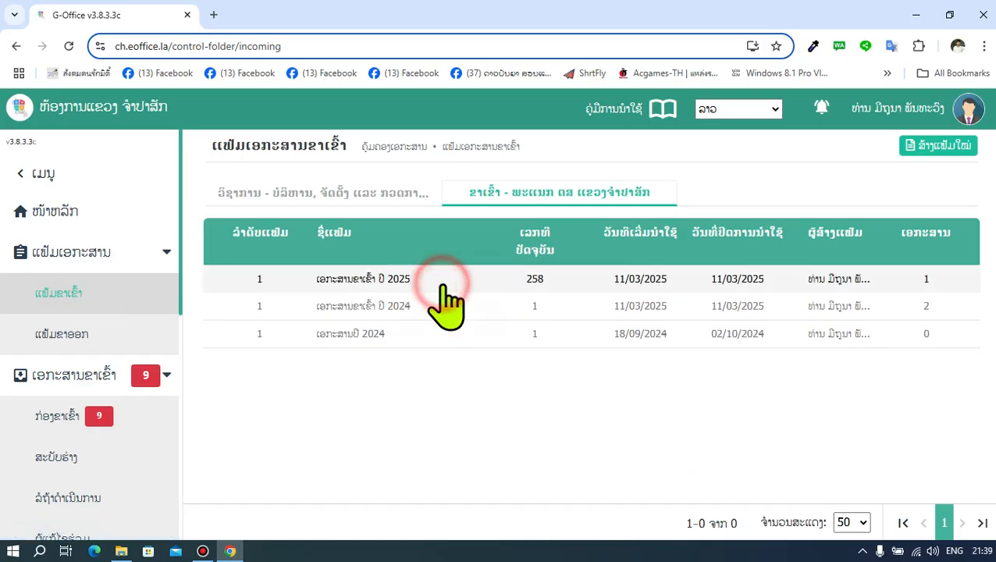
{"action": "left_click", "coordinate": [876, 156]}
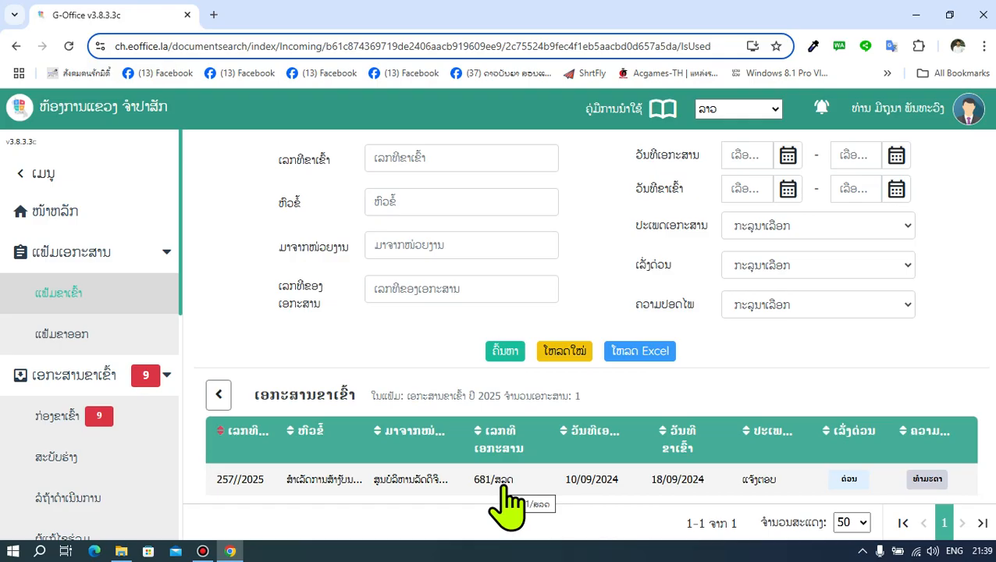
- Open the inbox (ກ່ອງຂາເຂົ້າ), review the details and attachment of document 518/ສລດ, and return to the inbox list
{"action": "left_click", "coordinate": [121, 426]}
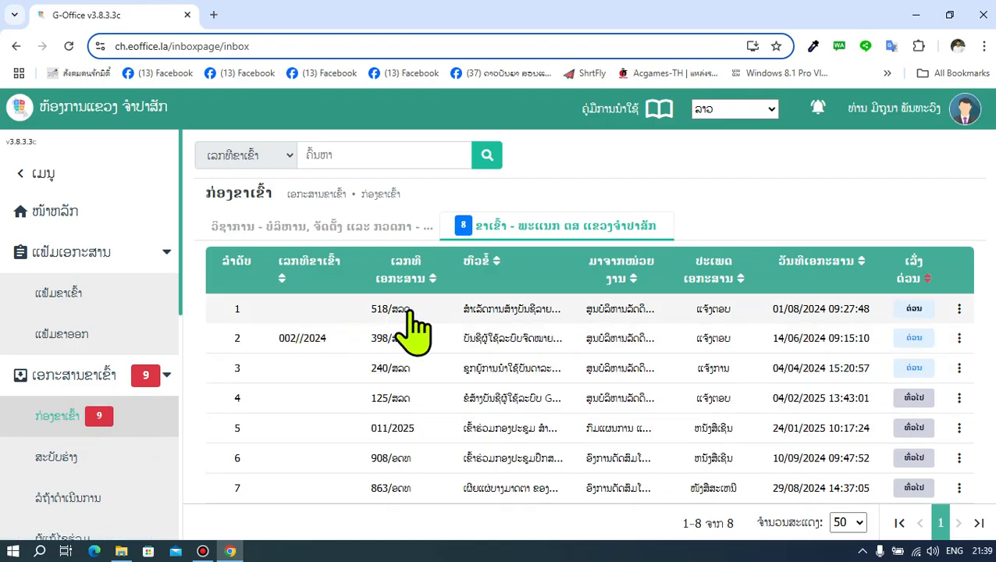
{"action": "left_click", "coordinate": [483, 320]}
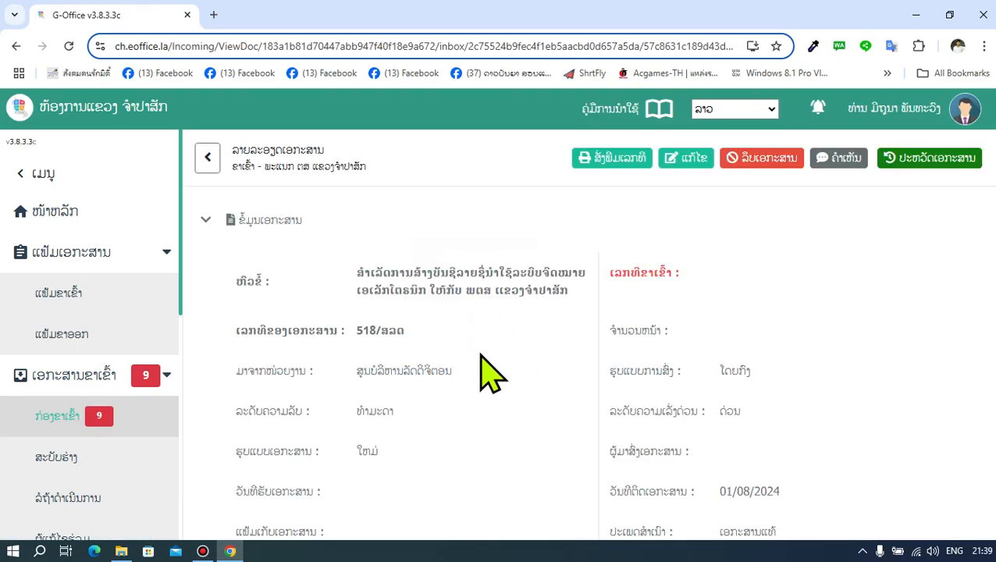
{"action": "scroll", "coordinate": [483, 368], "scroll_direction": "down", "scroll_amount": 2}
{"action": "scroll", "coordinate": [481, 355], "scroll_direction": "down", "scroll_amount": 6}
{"action": "scroll", "coordinate": [481, 355], "scroll_direction": "up", "scroll_amount": 9}
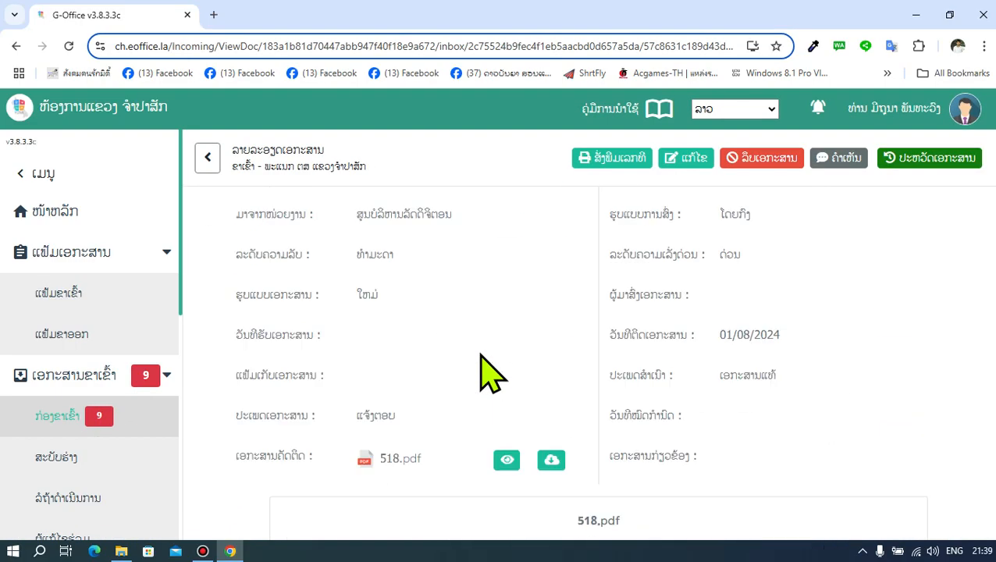
{"action": "left_click", "coordinate": [204, 162]}
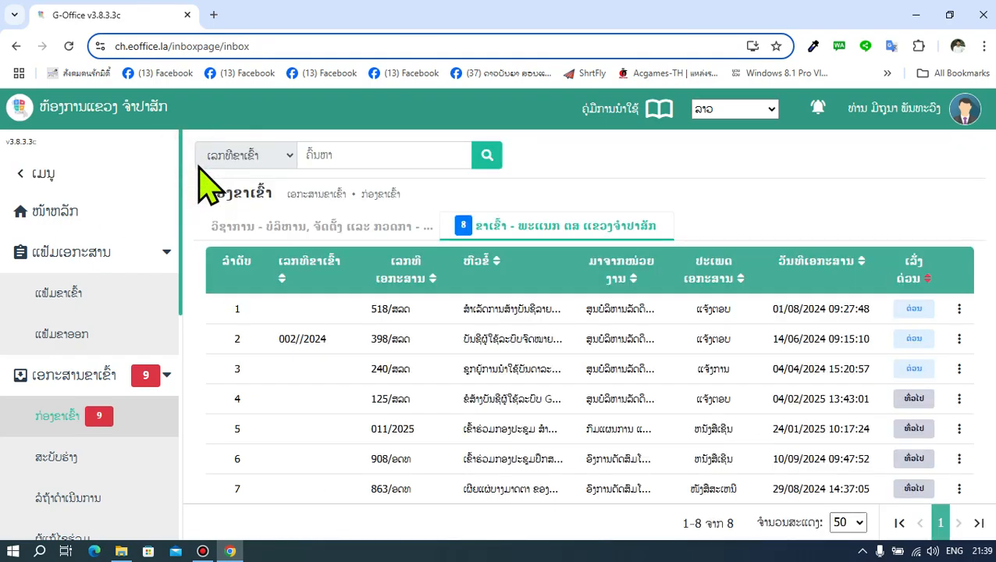